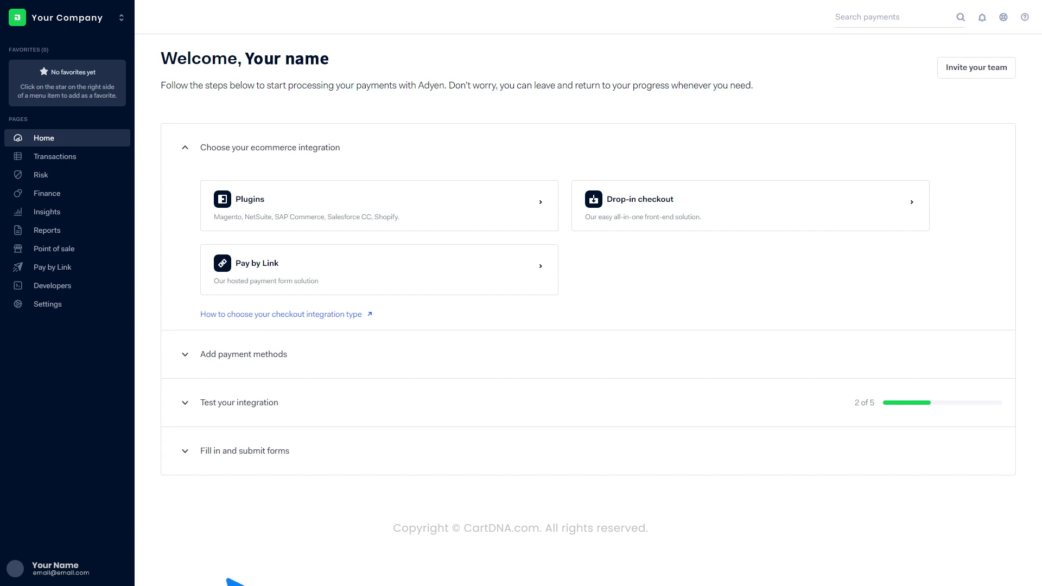
left_click(88, 304)
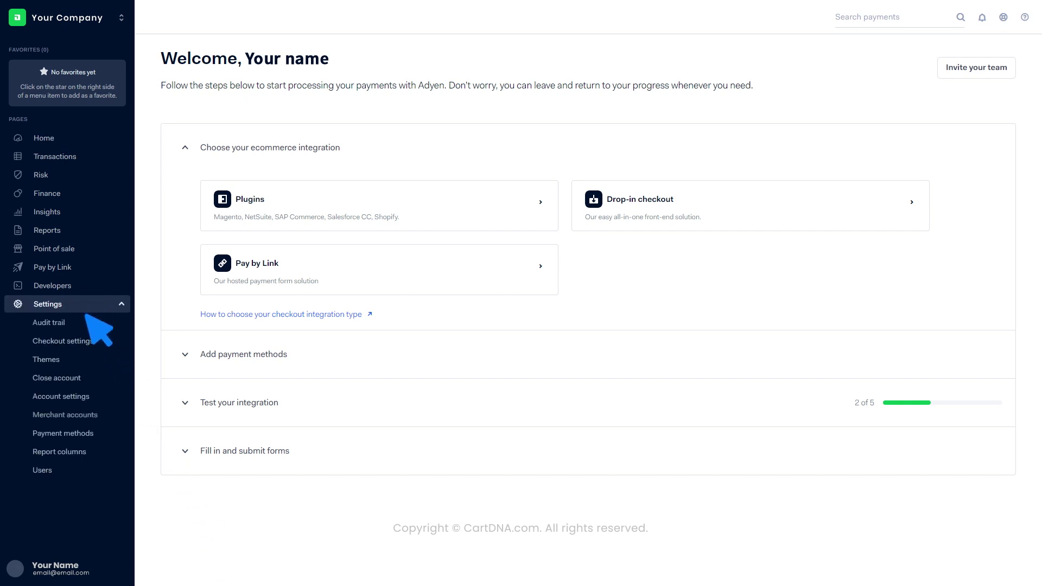
left_click(87, 415)
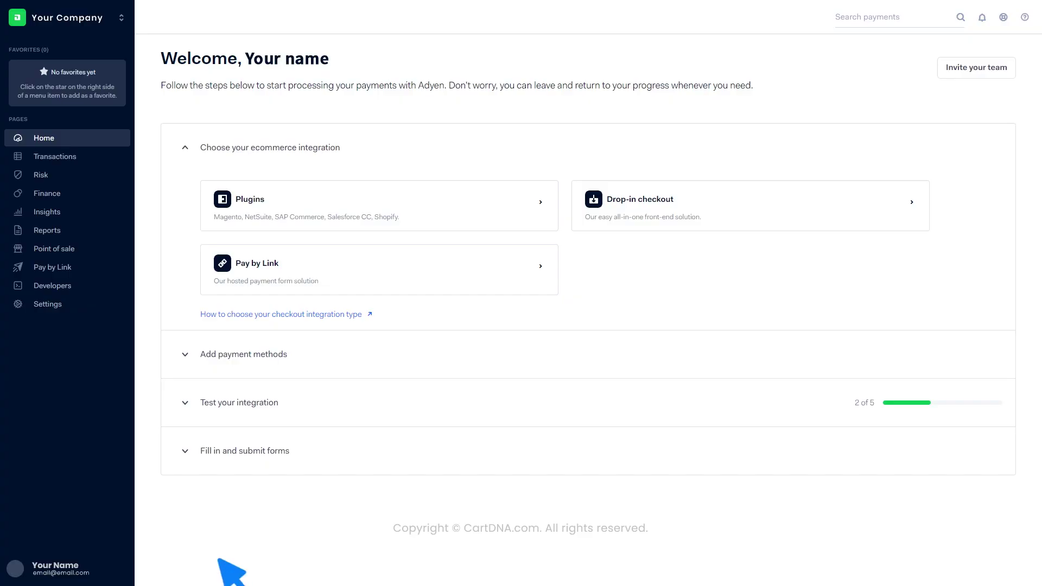
left_click(87, 286)
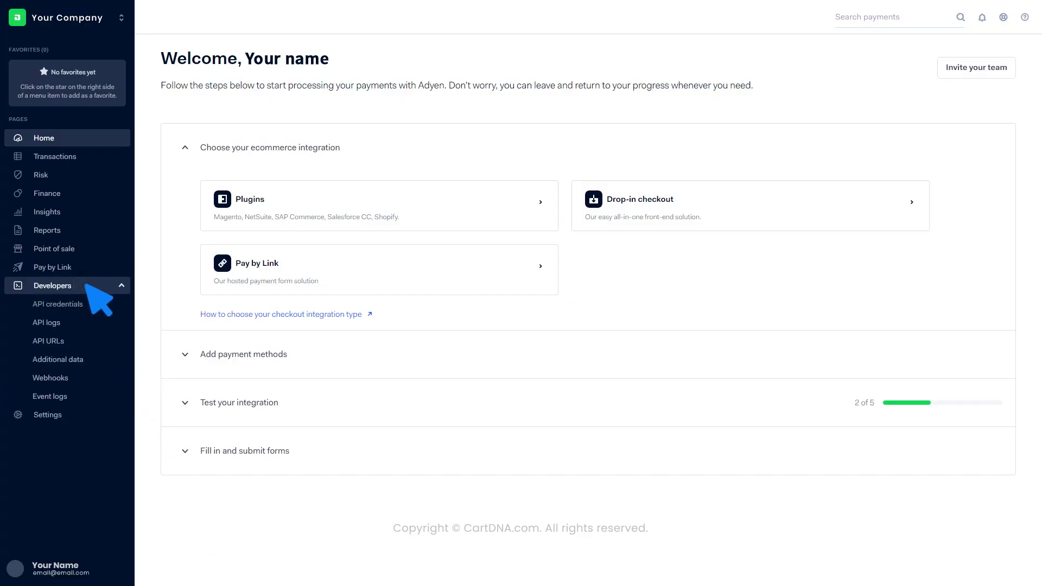
Create a new Web service user API credential, enter its description and generate a fresh API key.
left_click(87, 304)
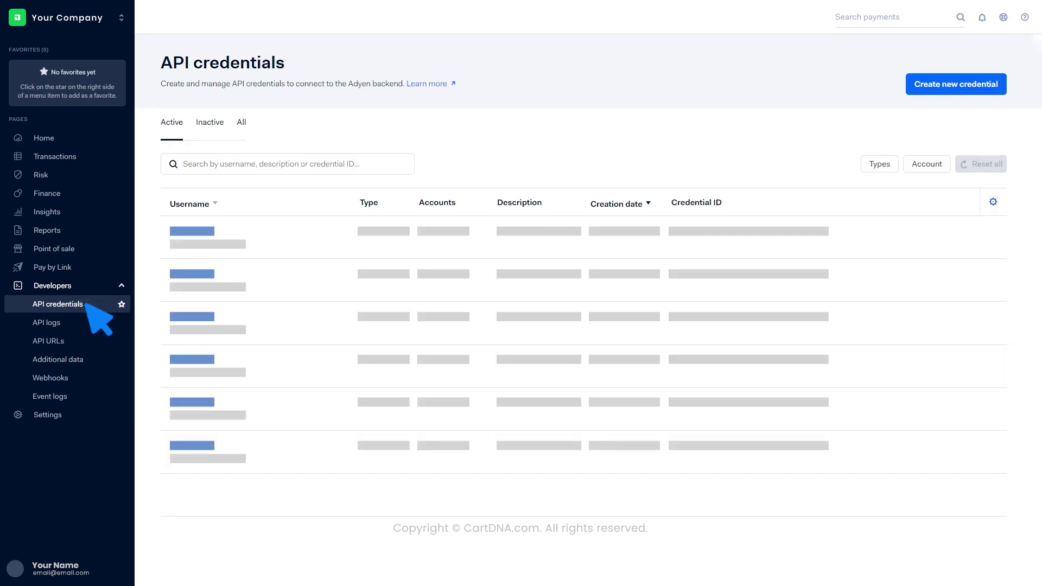
left_click(957, 82)
left_click(507, 234)
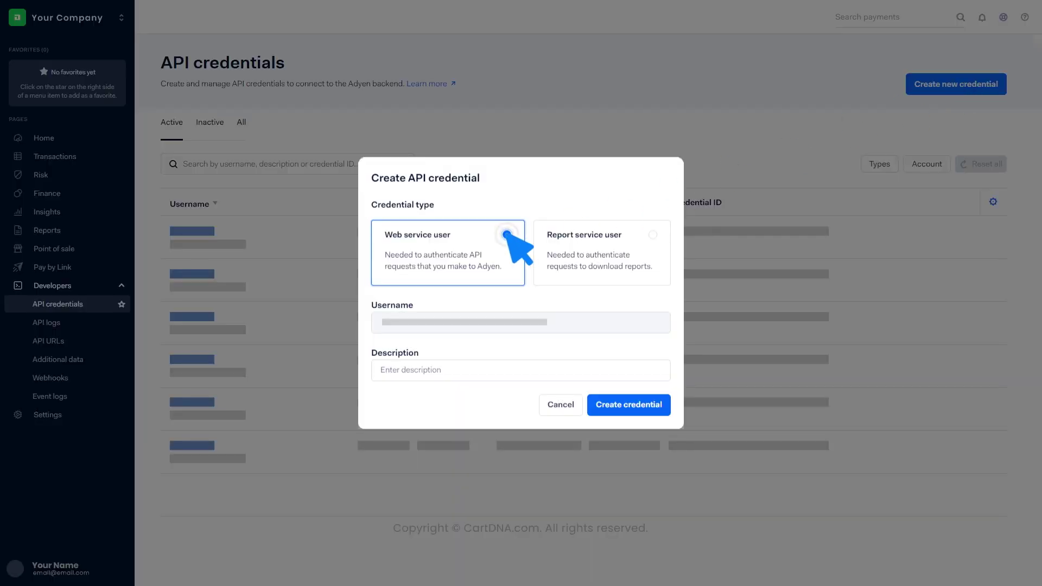
left_click(630, 408)
type("Enter your descrip")
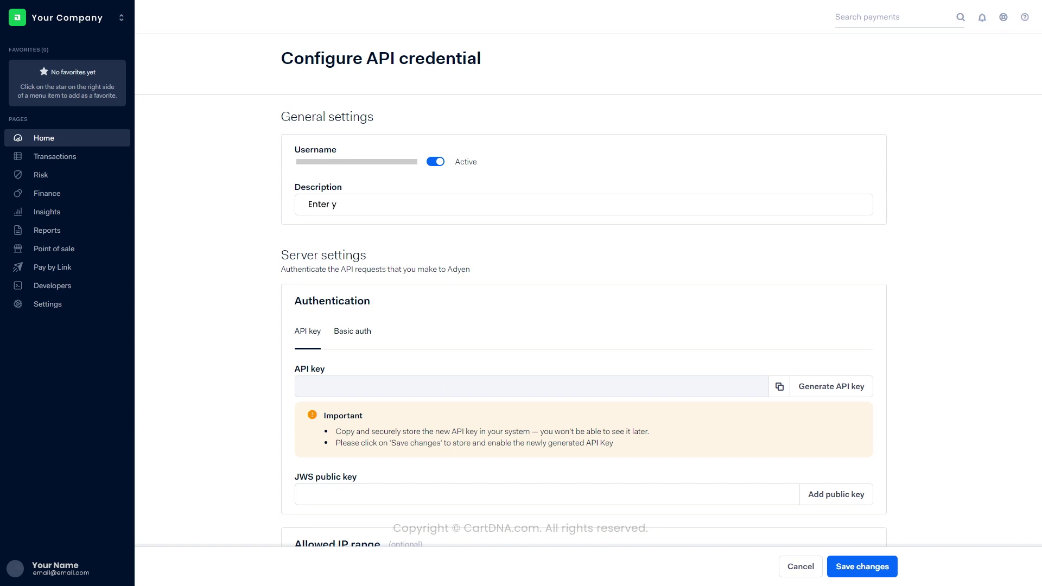
type("tion here")
left_click(828, 386)
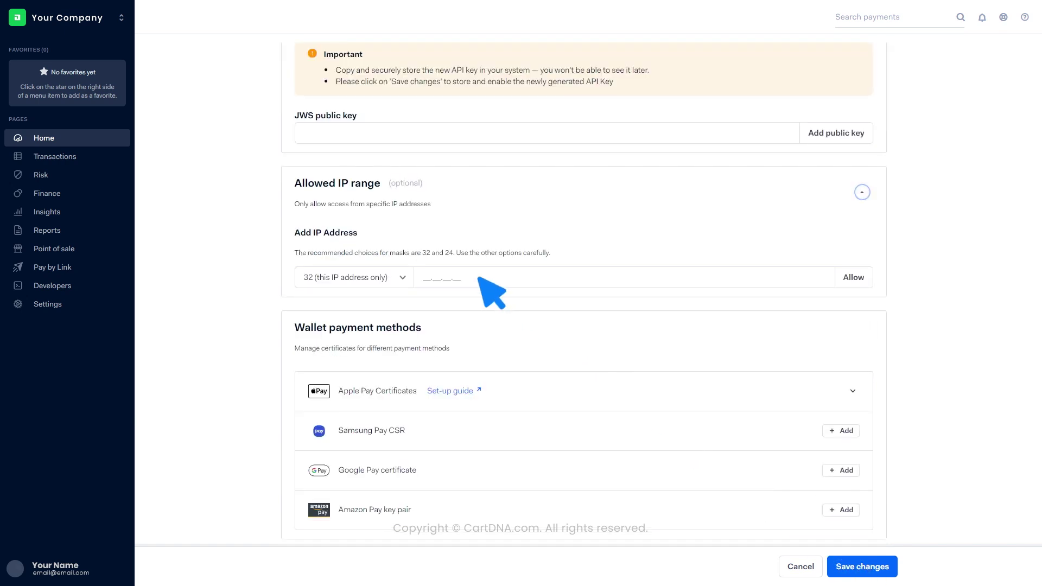
Add the service provider's IP address to the credential's Allowed IP range and save the credential.
left_click(479, 277)
type("Insert the IP address provied by the service provider")
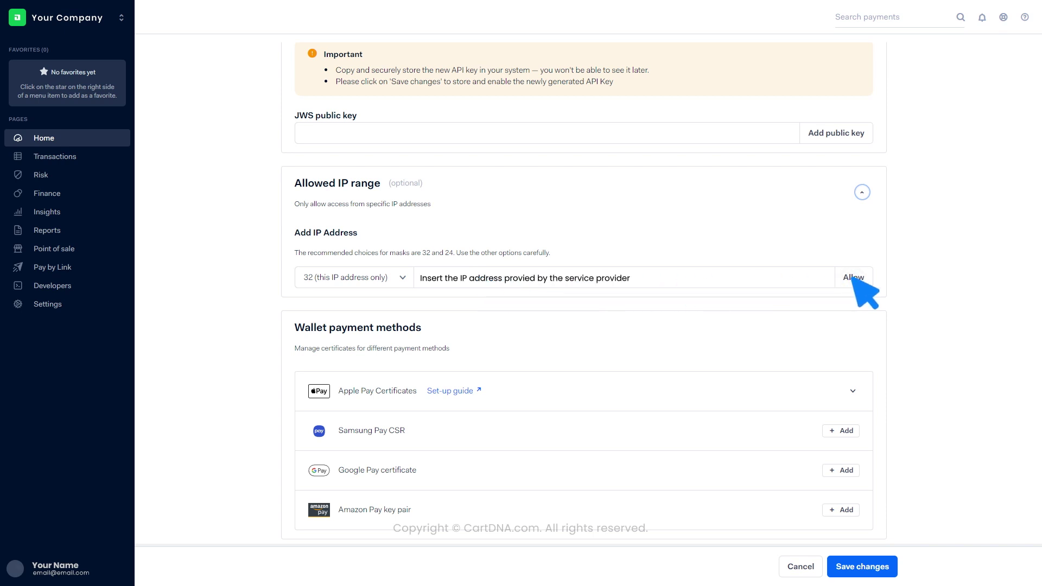
left_click(847, 566)
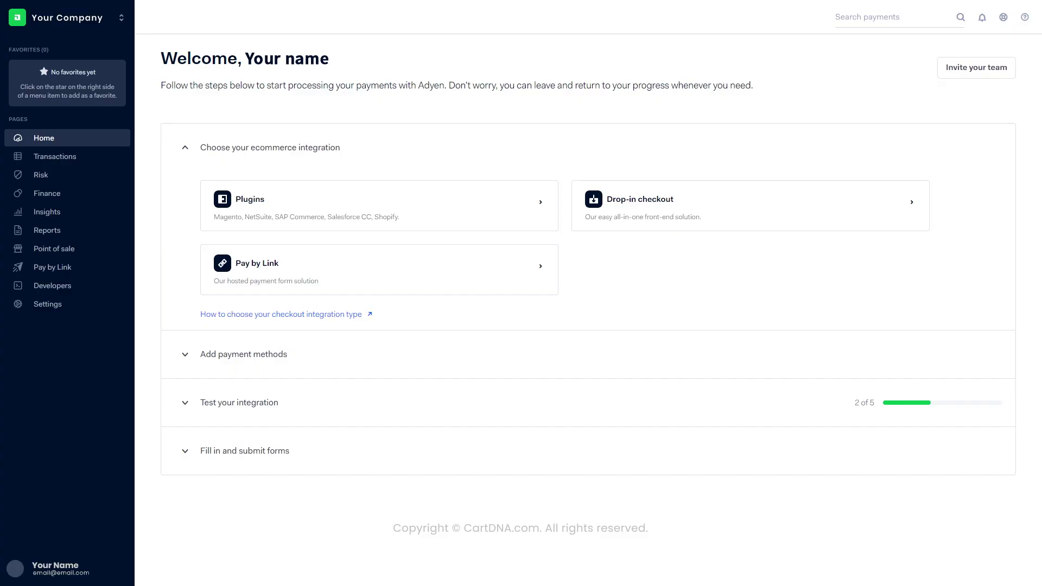
left_click(87, 285)
Add a Standard webhook with a description and the service provider's URL as the server endpoint.
left_click(85, 378)
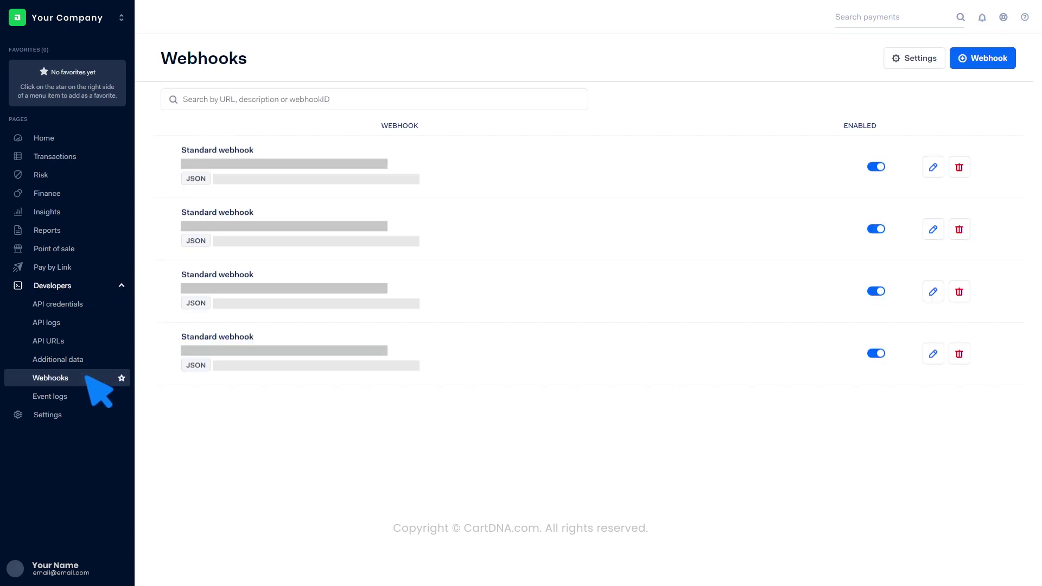
left_click(983, 58)
left_click(684, 116)
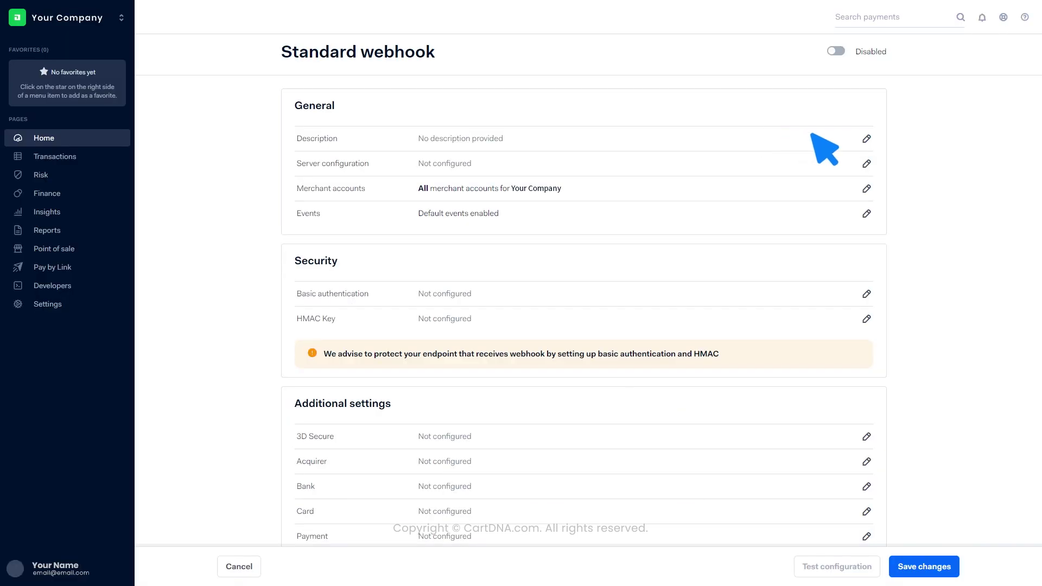
left_click(867, 140)
type("Enter your description here")
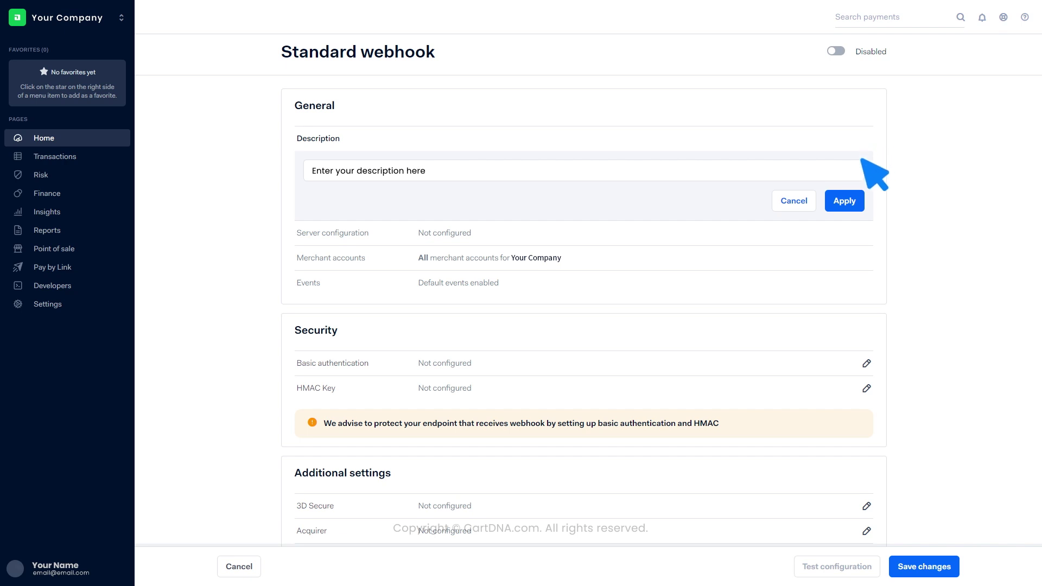
left_click(846, 201)
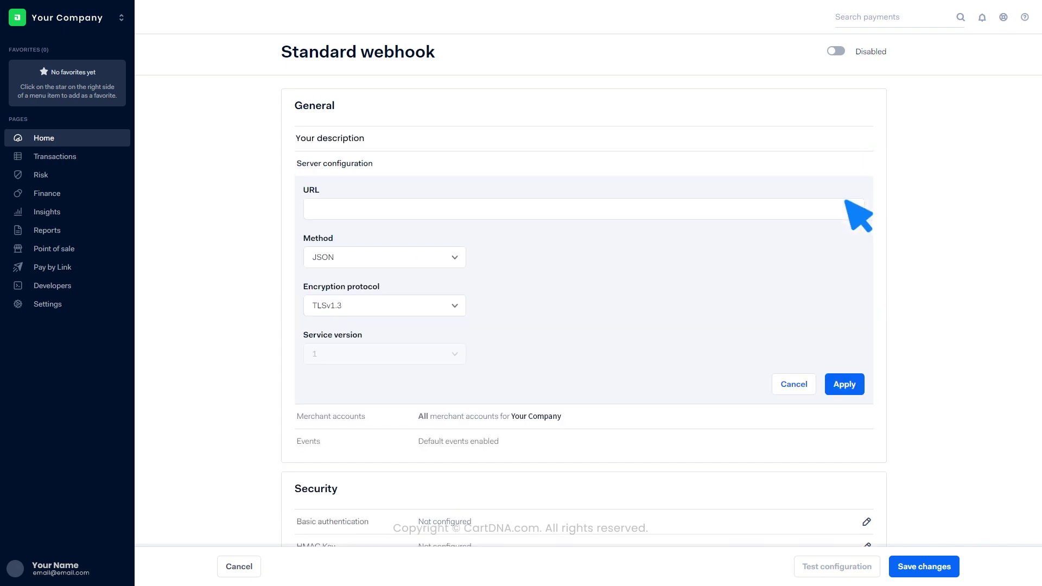
type("Paste the URL given by the service provider here")
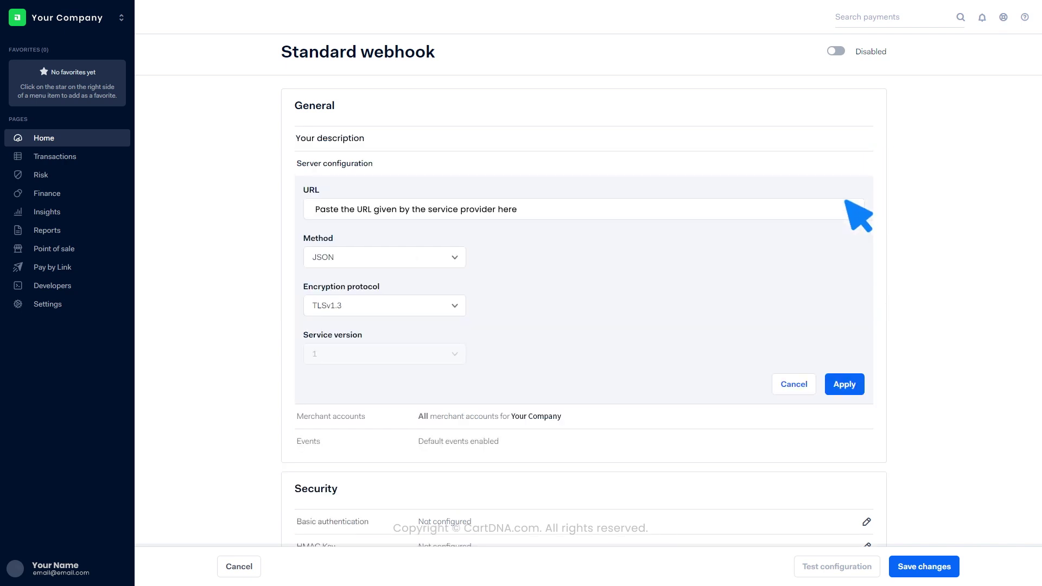
left_click(846, 386)
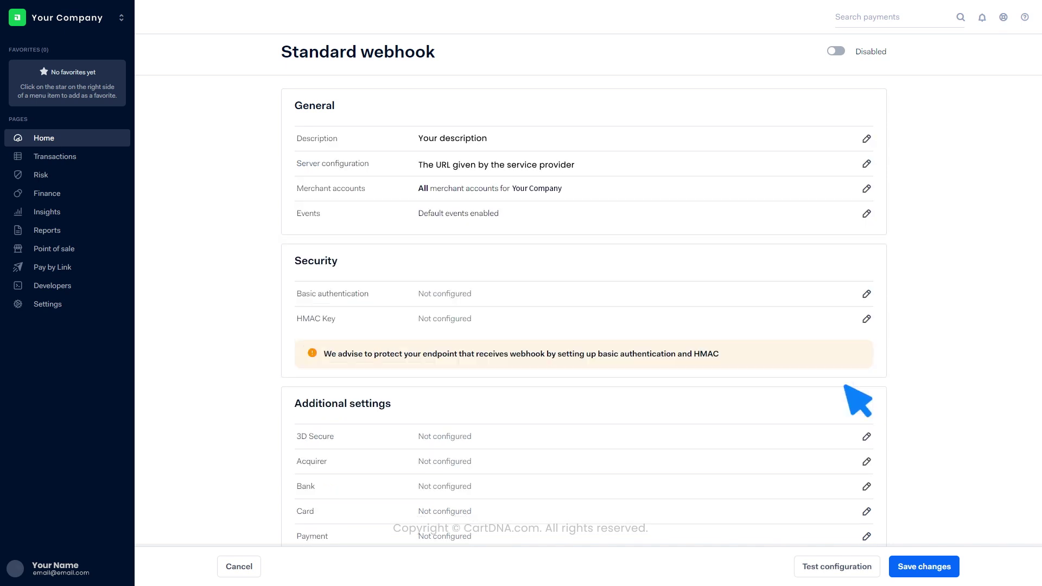
left_click(944, 575)
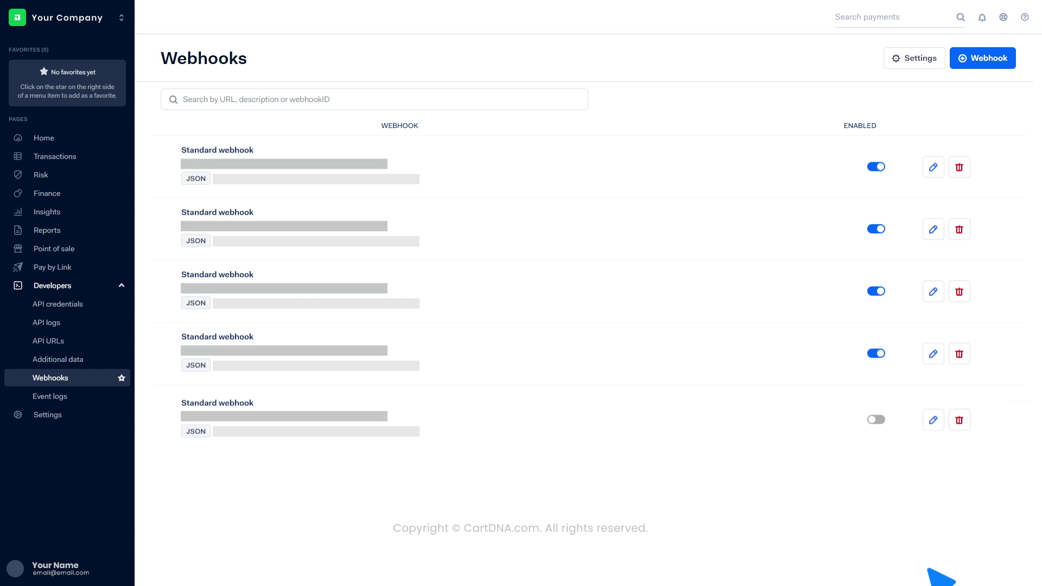
Switch on the Enabled toggle for the new webhook in the Webhooks list.
left_click(878, 420)
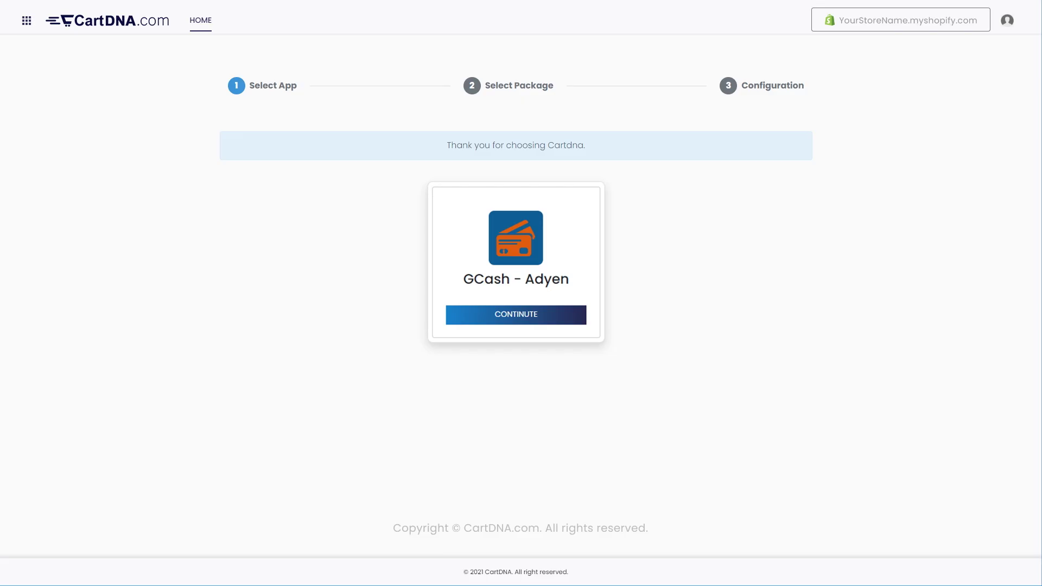
Pick the free install-and-test plan, then activate with Live Mode merchant account, API key and prefix.
left_click(543, 314)
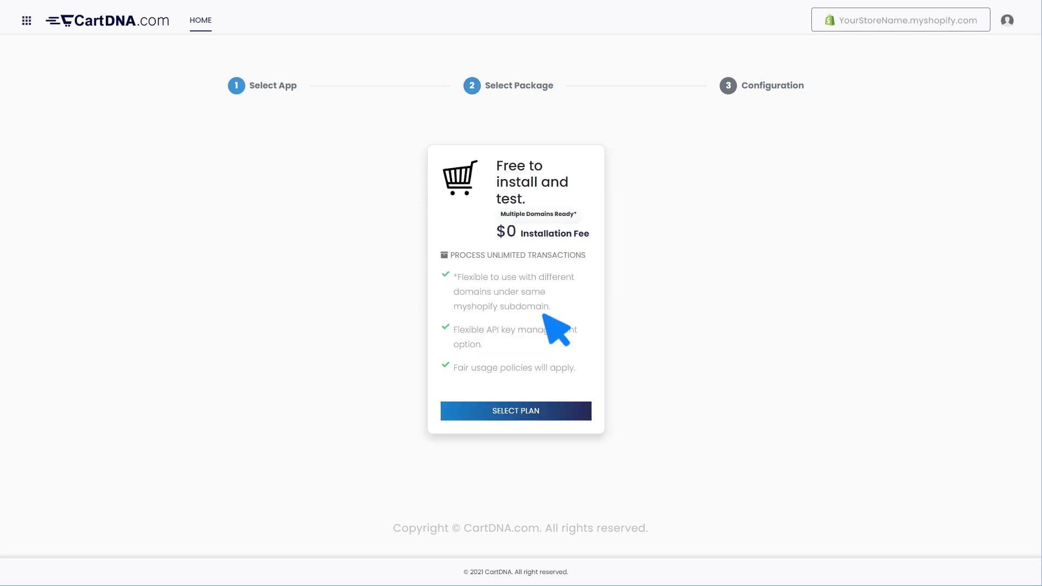
left_click(547, 411)
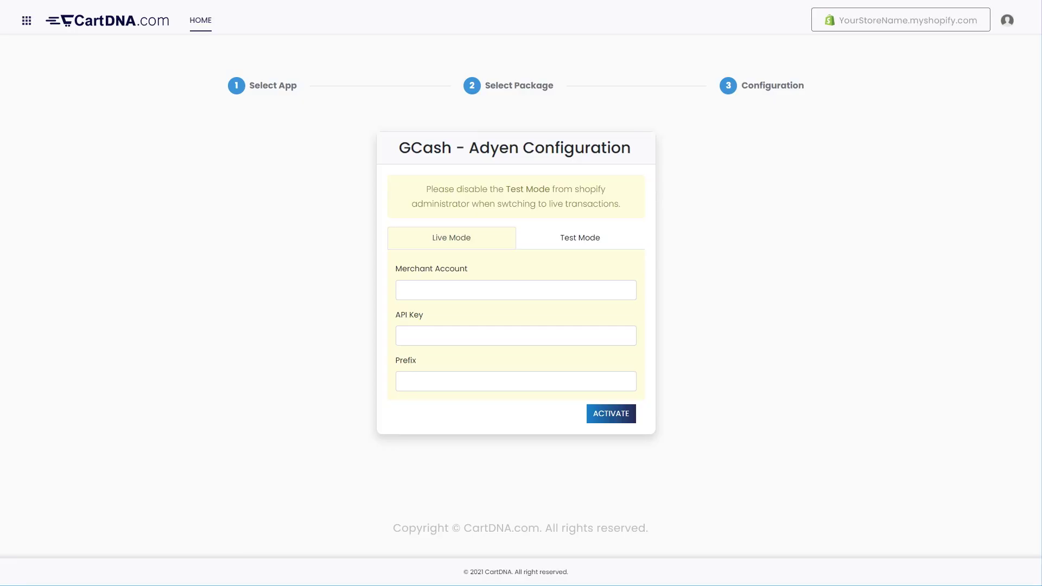
type("XXXXXXXXXXXX")
key("Tab")
type("XXXXXXXXXXXX")
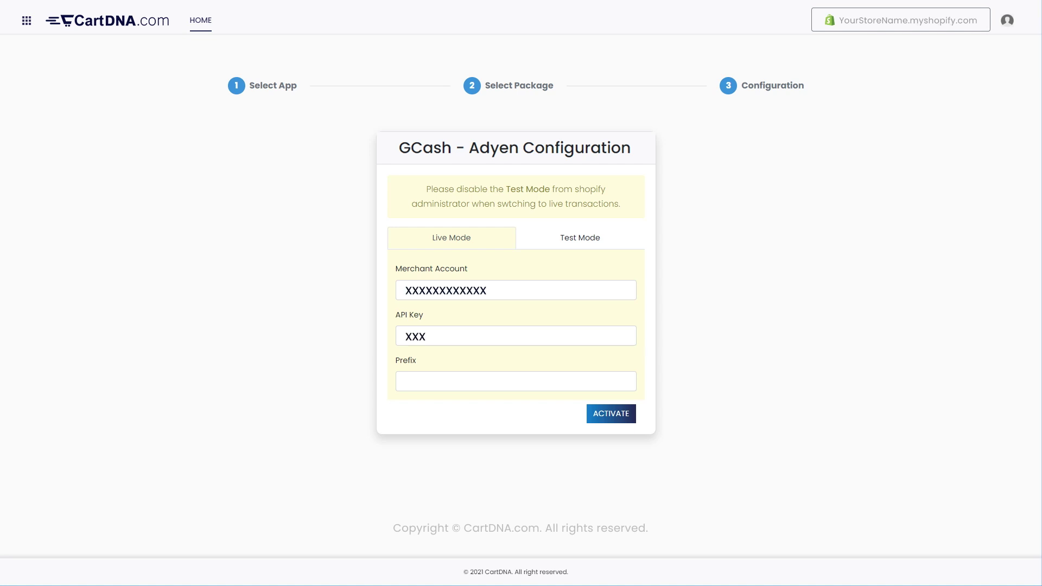
key("Tab")
type("XXXXXXXXXXXX")
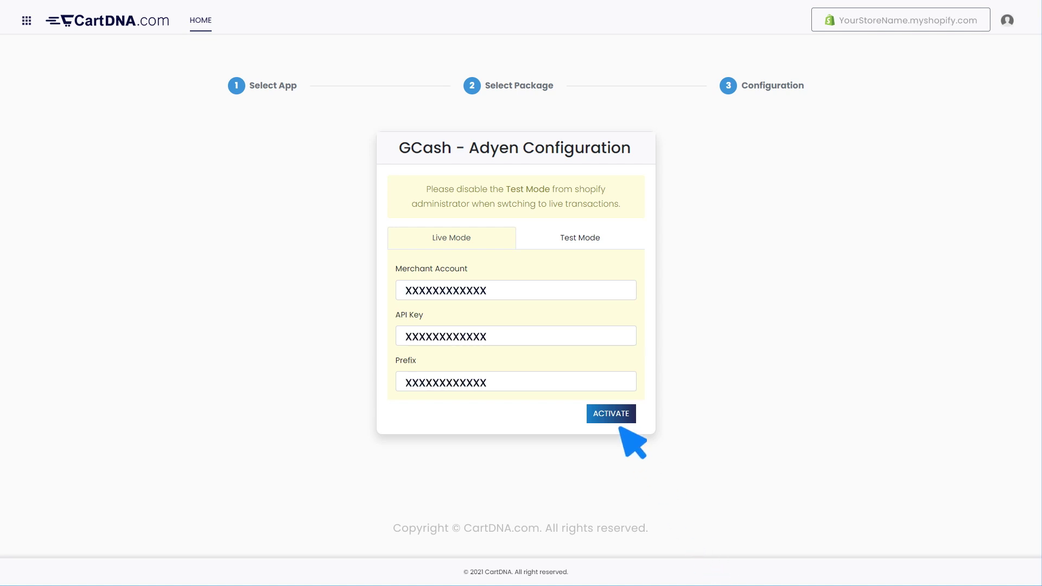
left_click(613, 417)
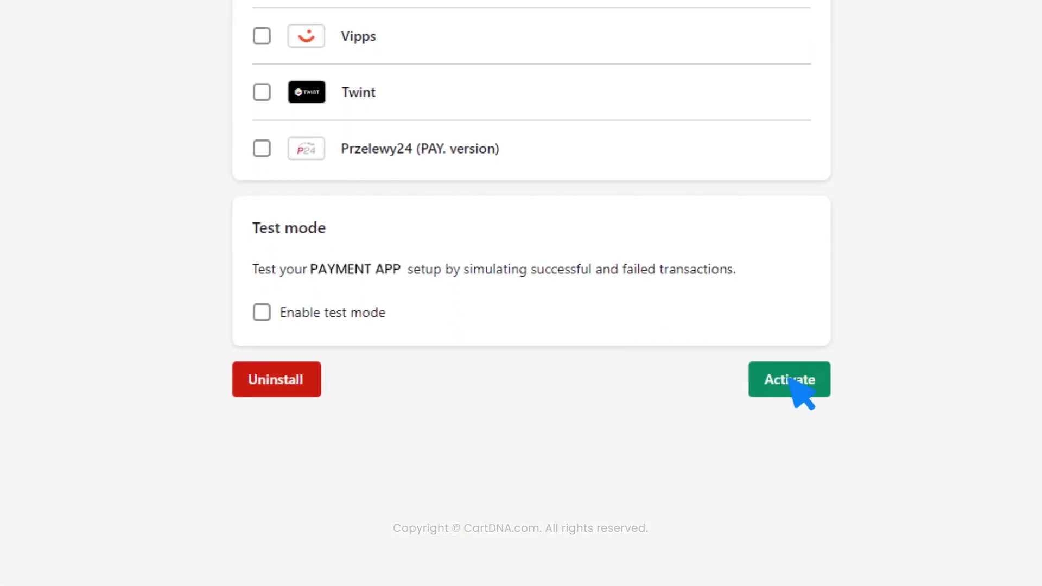
Activate the GCash - Adyen payment app on the Shopify store.
left_click(791, 381)
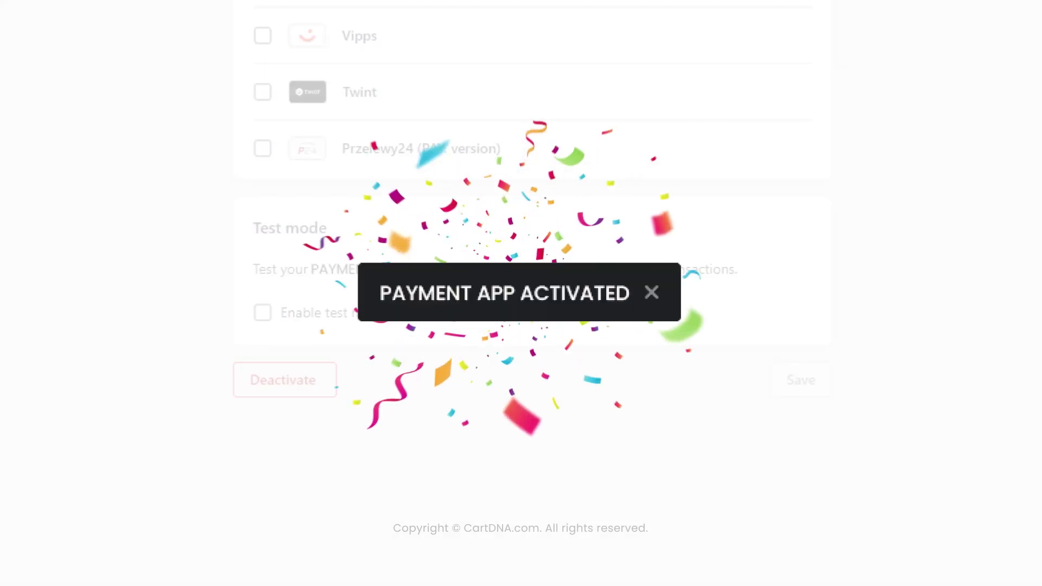